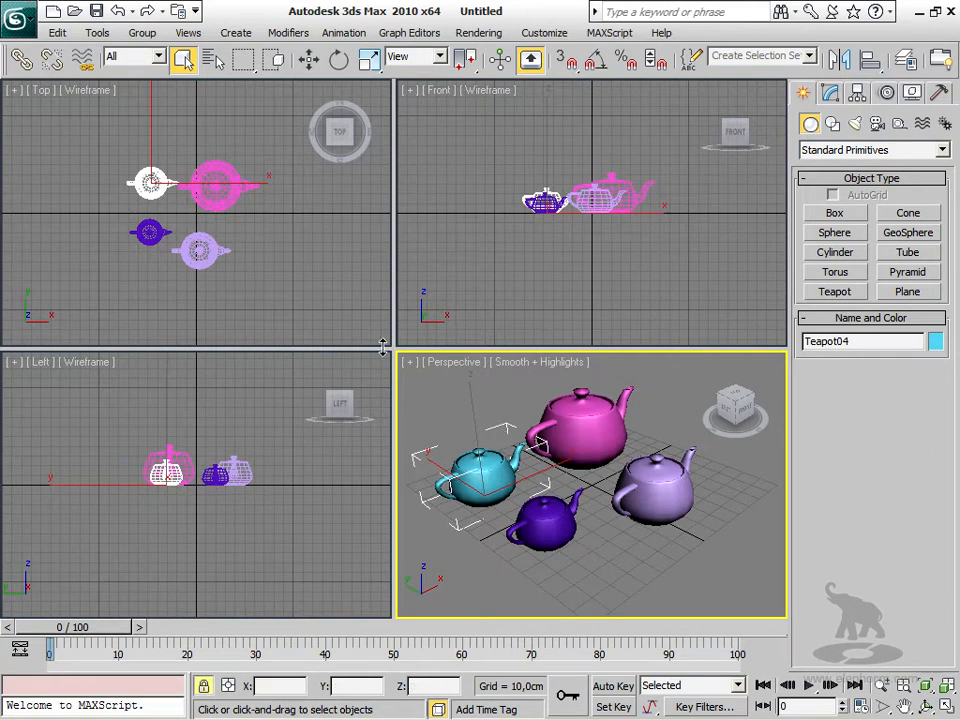
Enlarge the Perspective viewport and move the locked cyan teapot to about X -53.8 cm, Y 41.5 cm on the ground plane.
drag(395, 346, 107, 166)
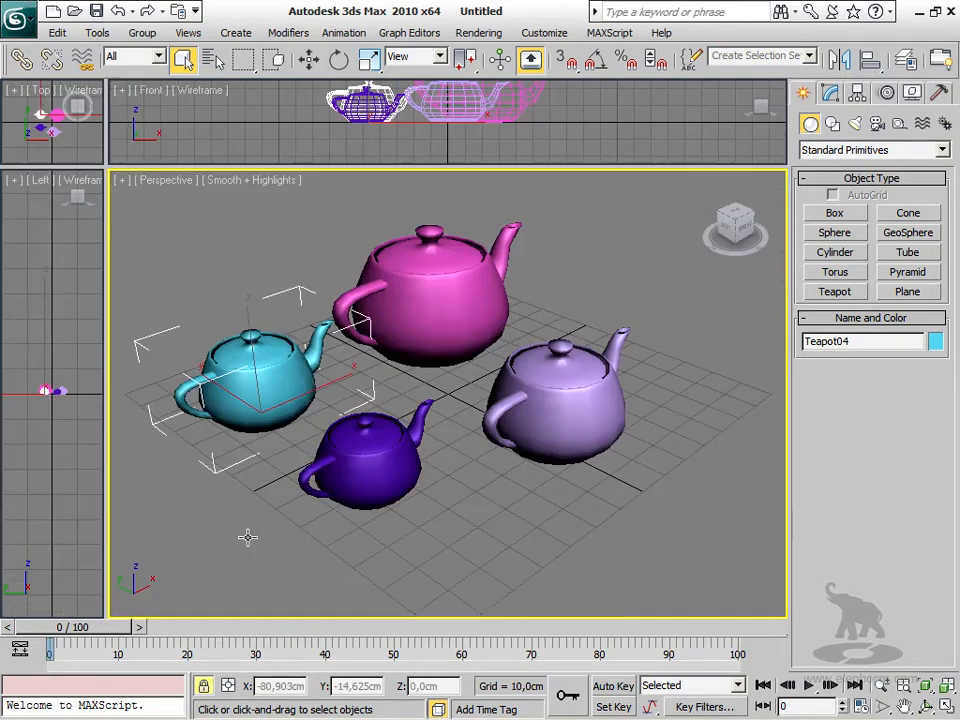
right_click(388, 397)
click(419, 408)
drag(400, 486, 573, 388)
drag(468, 321, 446, 615)
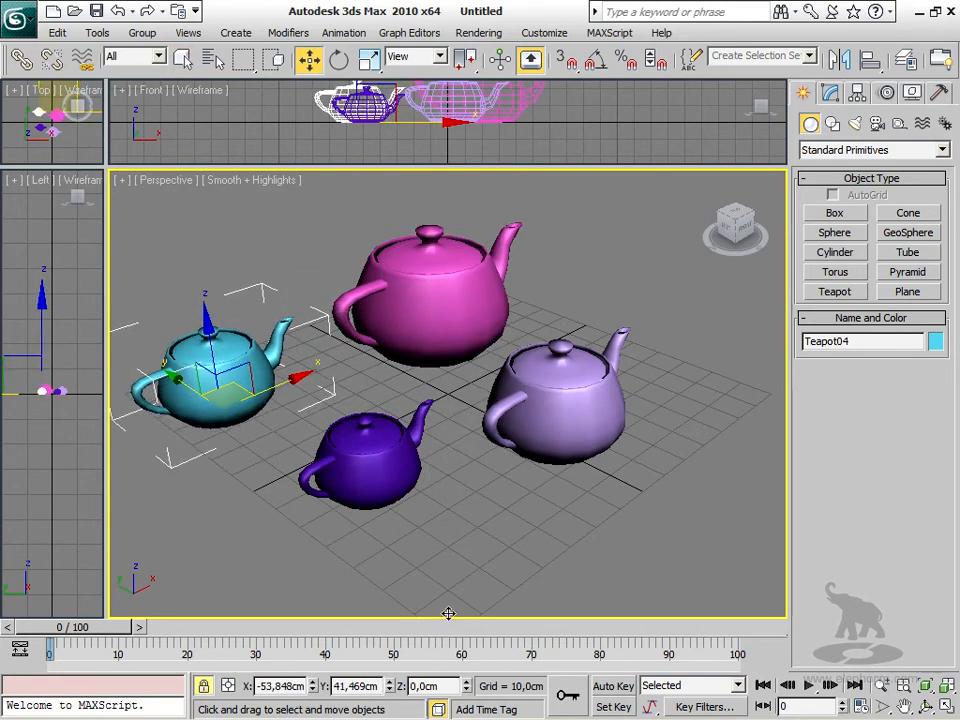
Toggle the selection lock off and on several times, leaving the cyan teapot locked as the selection.
click(205, 688)
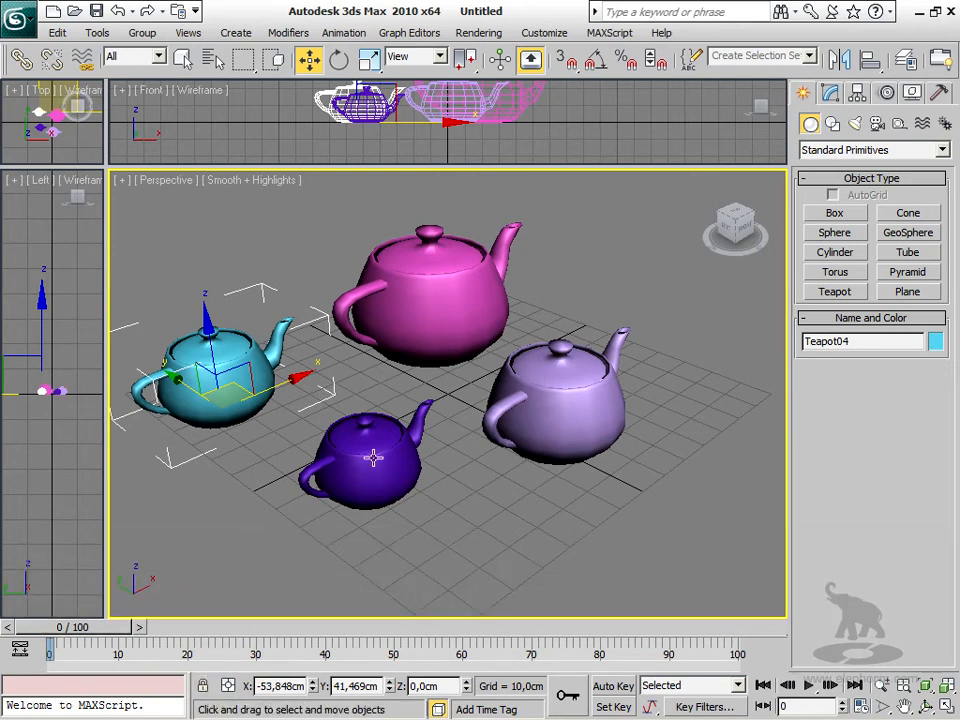
click(203, 687)
key(space)
key(space)
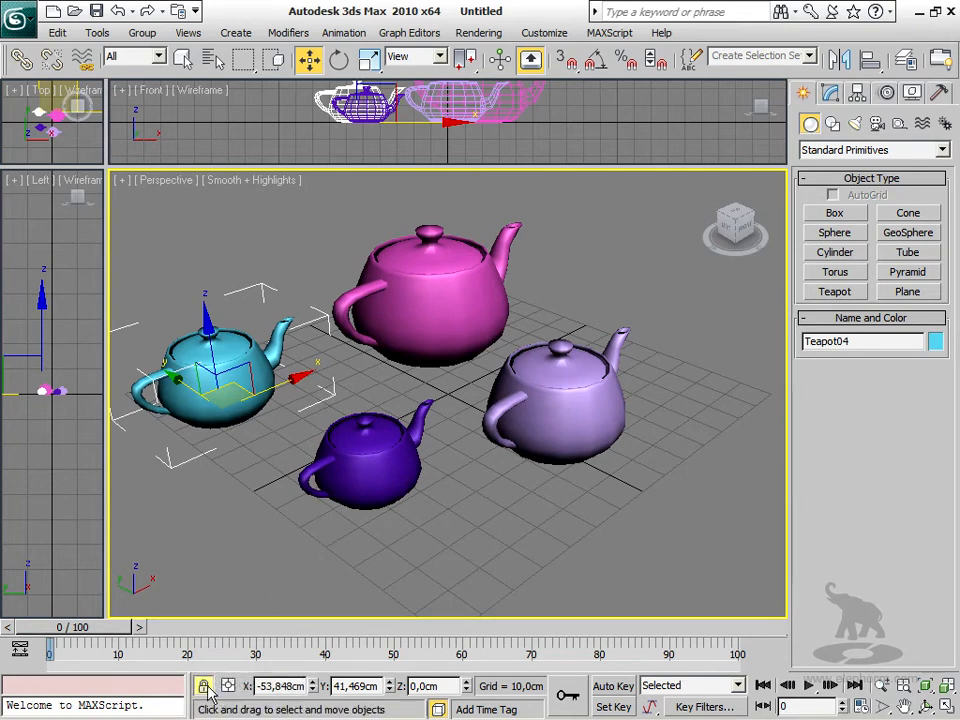
key(space)
key(space)
Move the locked cyan teapot to about X -49.9 cm, Y 46.2 cm and turn off the selection lock.
drag(361, 493, 350, 470)
key(space)
middle_drag(282, 438, 309, 452)
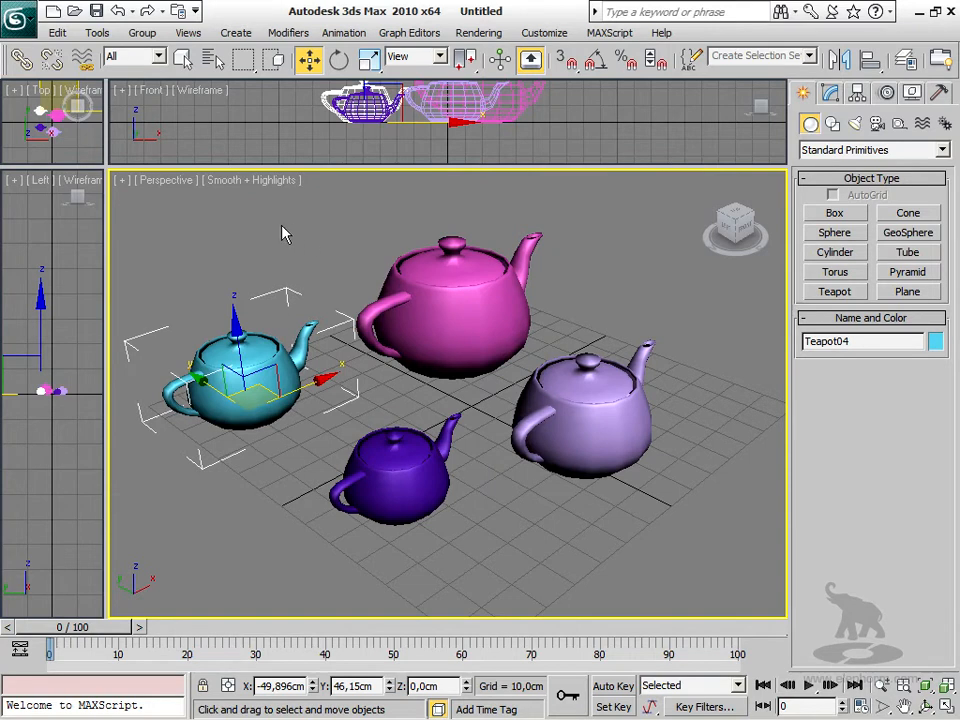
Select all four teapots with rectangular crossing regions that partly overlap them, clearing the selection after each try.
drag(281, 272, 592, 516)
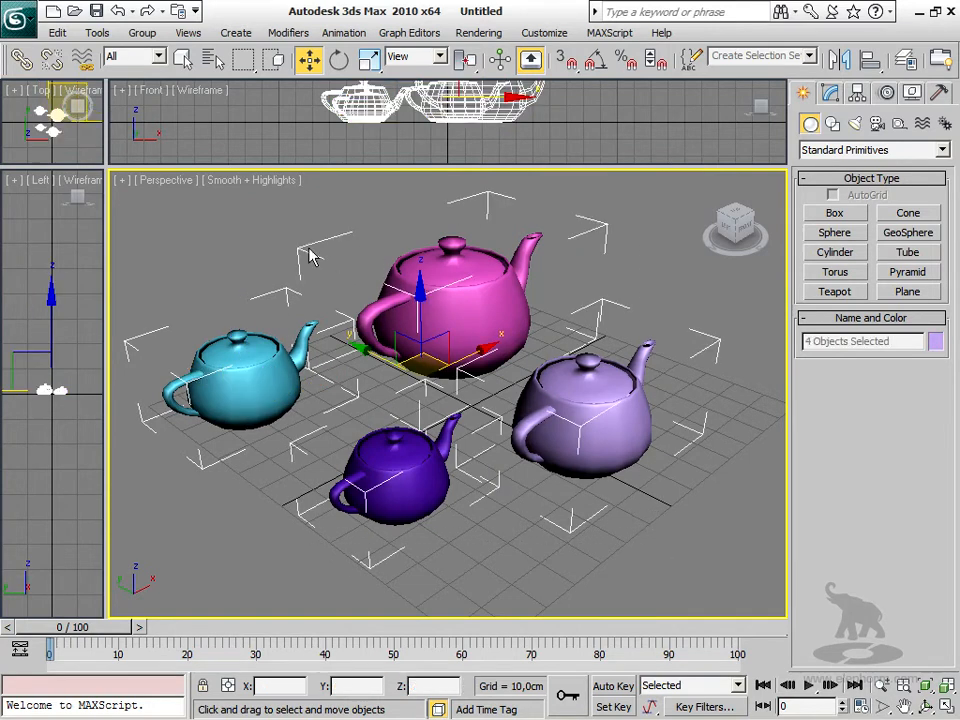
click(240, 263)
drag(259, 221, 679, 568)
click(259, 246)
drag(251, 240, 688, 600)
click(236, 222)
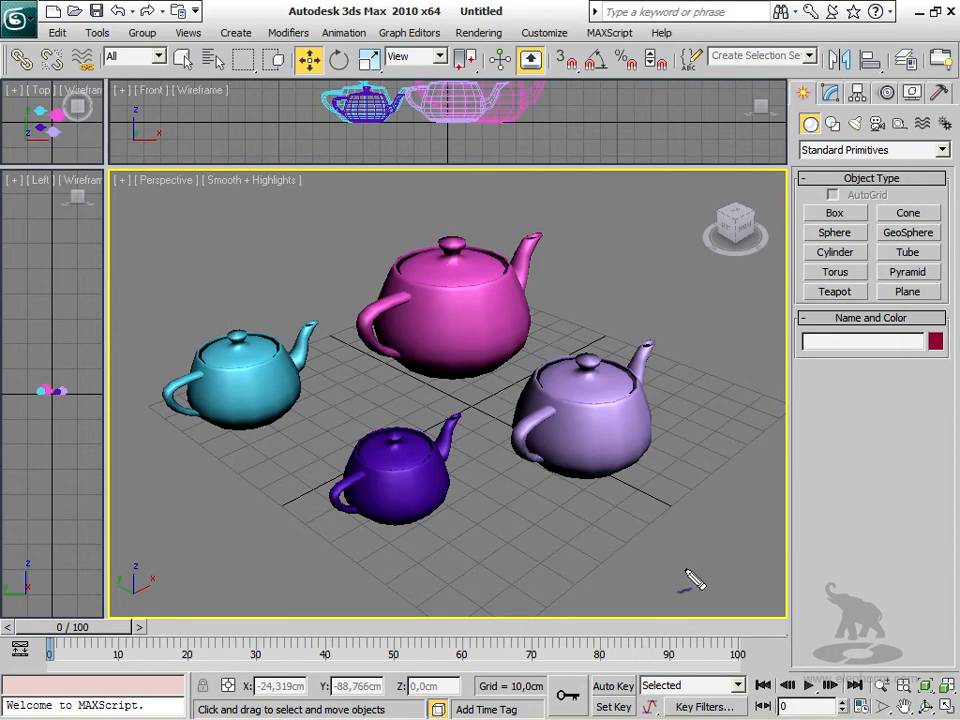
mouse_move(230, 205)
mouse_down()
mouse_move(318, 219)
mouse_move(630, 206)
mouse_move(690, 326)
mouse_move(700, 517)
mouse_move(362, 555)
mouse_move(283, 553)
mouse_move(268, 470)
mouse_move(250, 443)
mouse_move(272, 436)
mouse_up()
drag(231, 207, 241, 377)
drag(244, 387, 246, 394)
drag(190, 264, 183, 304)
click(182, 317)
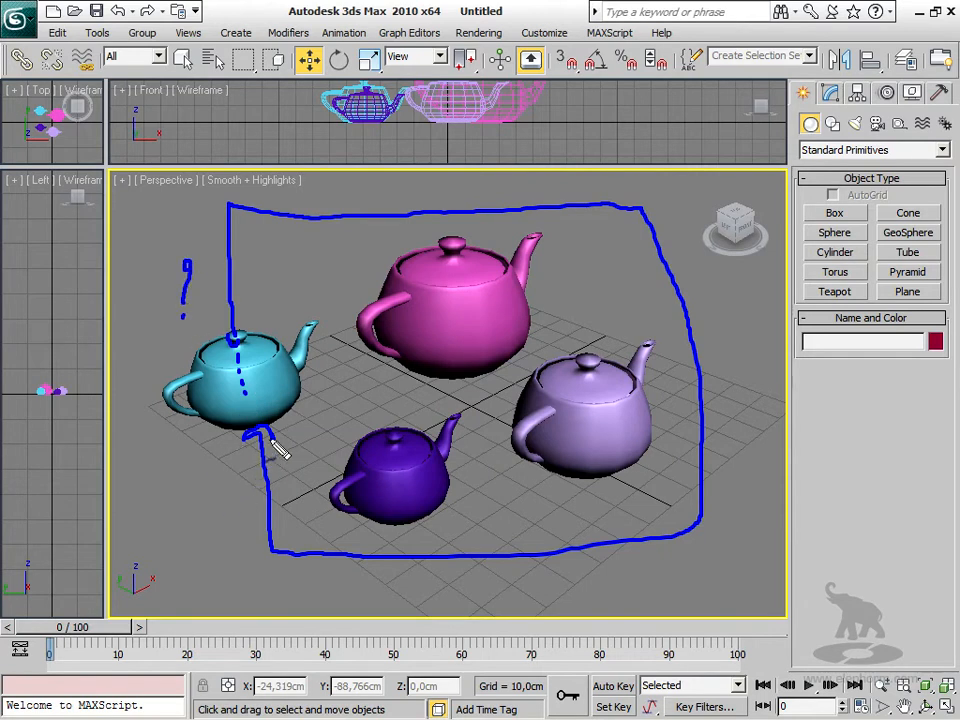
key(Escape)
Switch region selection to Window mode and select the pink, lavender and purple teapots with a region that only cuts through the cyan one.
key(ctrl+a)
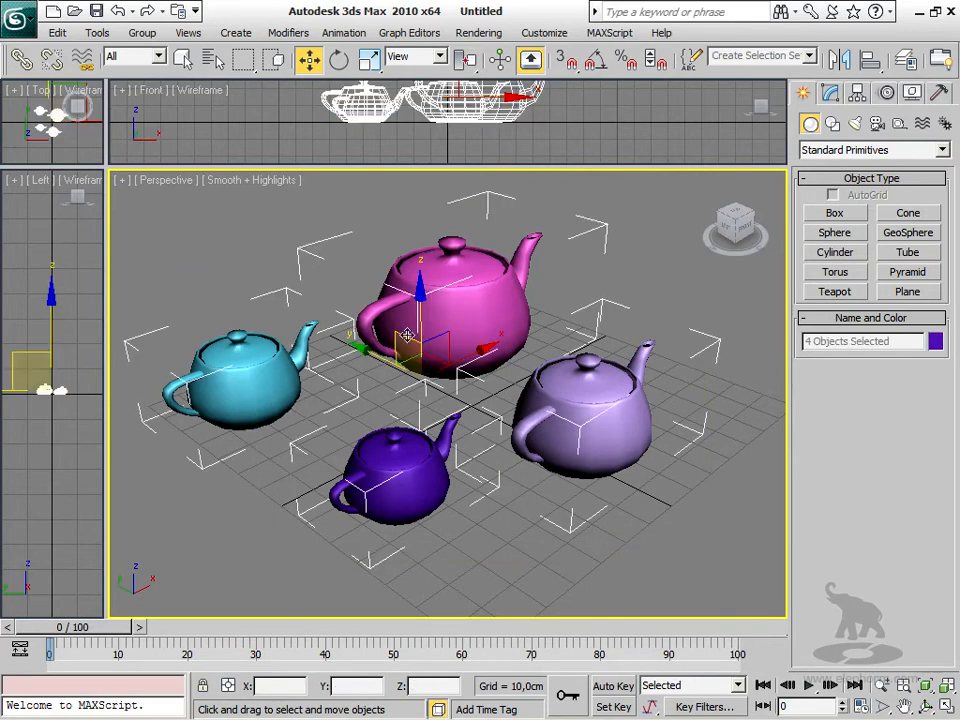
click(274, 59)
drag(224, 206, 690, 620)
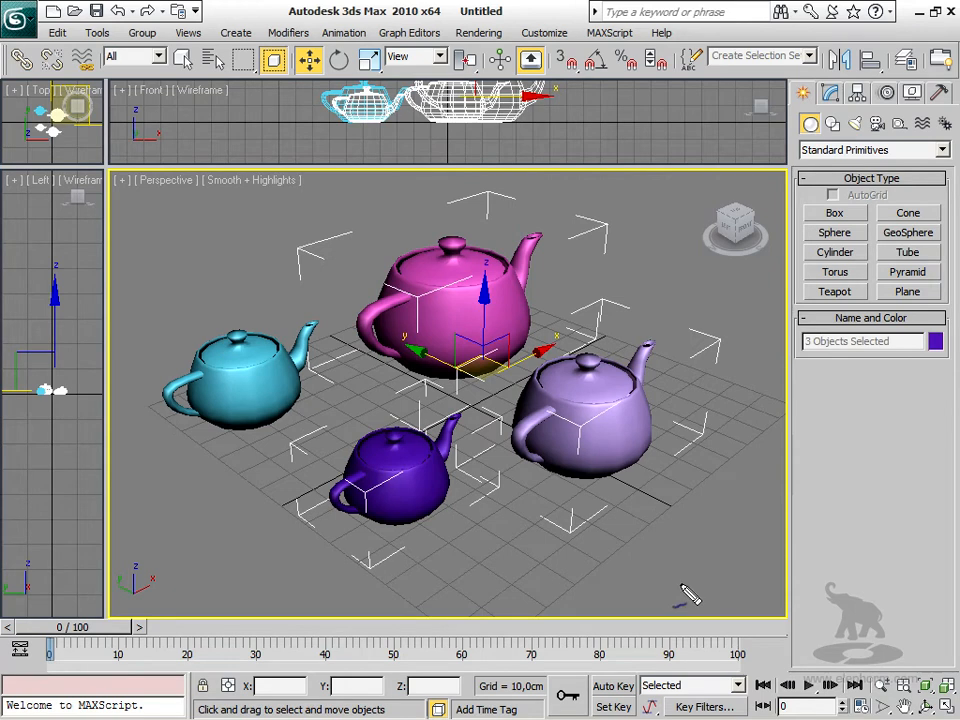
mouse_move(257, 73)
mouse_down()
mouse_move(282, 79)
mouse_move(290, 54)
mouse_move(277, 53)
mouse_move(261, 74)
mouse_up()
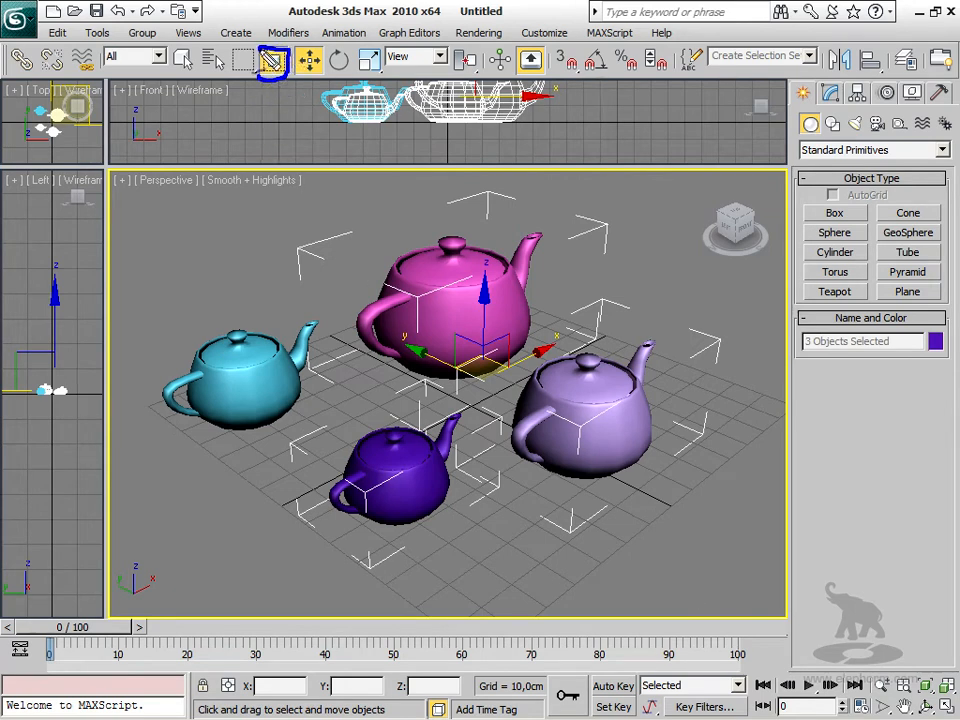
mouse_move(229, 191)
mouse_down()
mouse_move(610, 204)
mouse_move(666, 326)
mouse_move(669, 543)
mouse_move(300, 557)
mouse_move(276, 532)
mouse_move(258, 292)
mouse_move(240, 203)
mouse_up()
drag(209, 265, 212, 301)
click(212, 323)
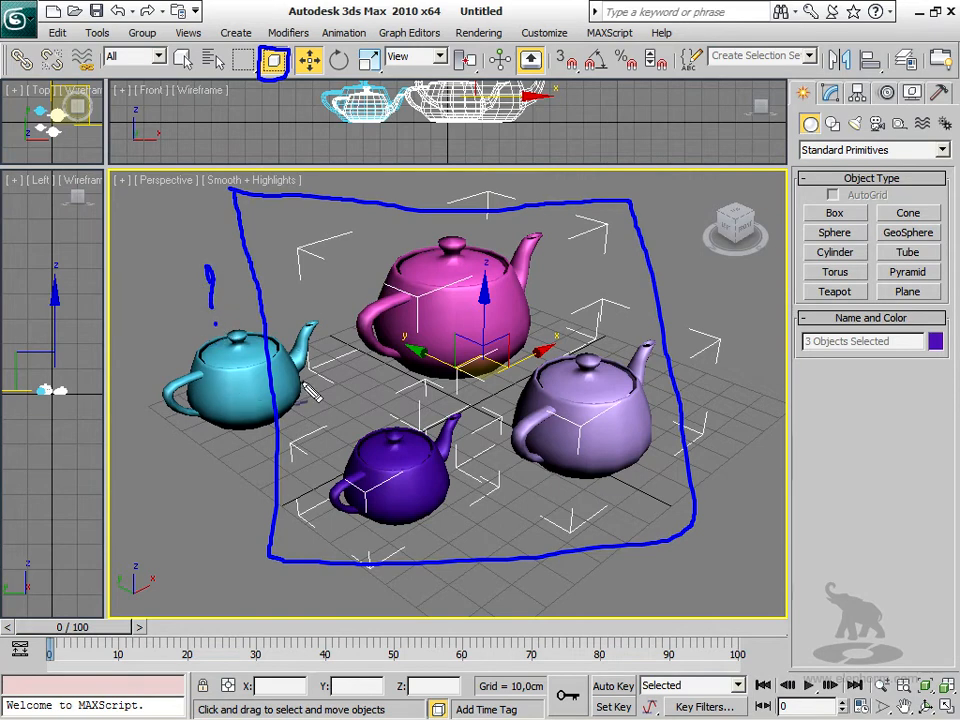
key(Escape)
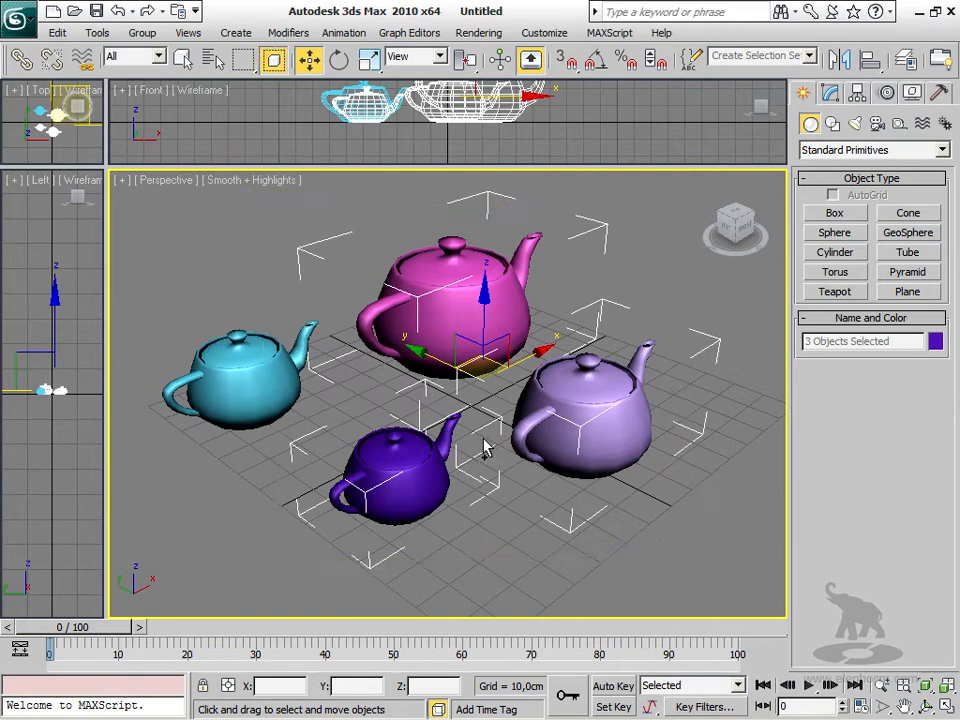
Select all four teapots with a fully enclosing window region and activate the Select Object tool.
drag(131, 203, 695, 605)
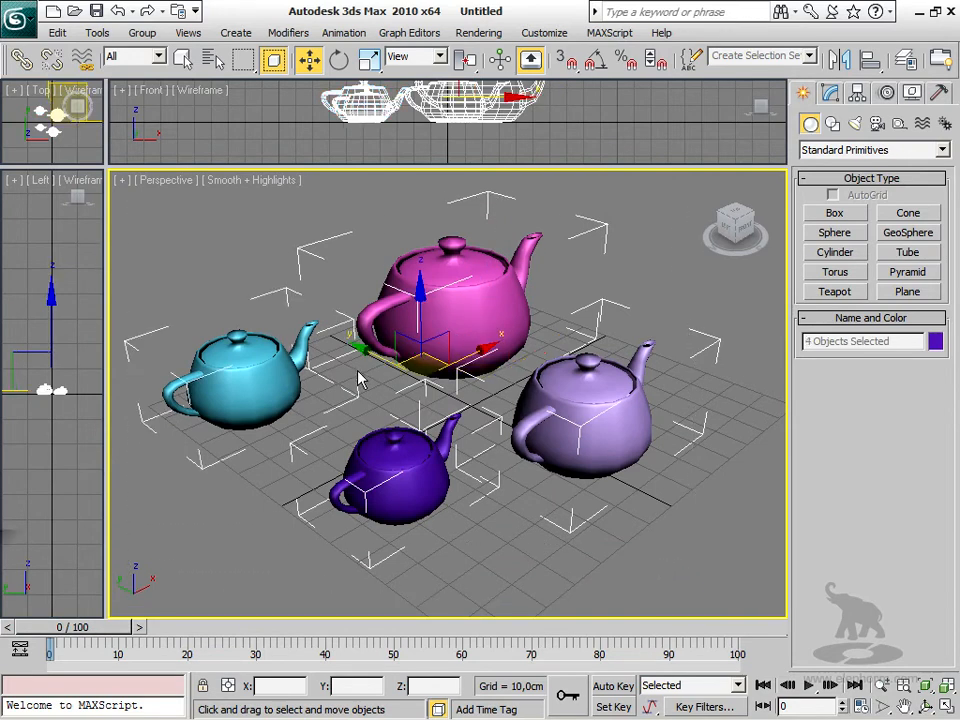
key(q)
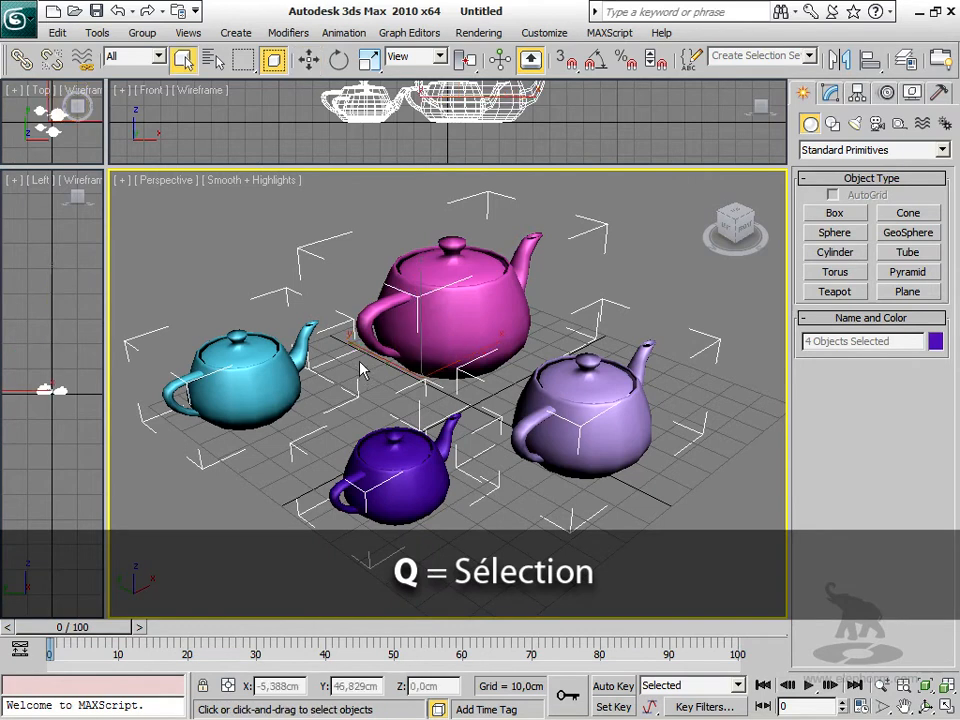
Use the Rectangular region shape in Window mode to enclose and select only the pink teapot.
click(254, 72)
mouse_move(254, 80)
mouse_down()
mouse_move(250, 200)
mouse_move(246, 95)
mouse_up()
drag(242, 250, 527, 410)
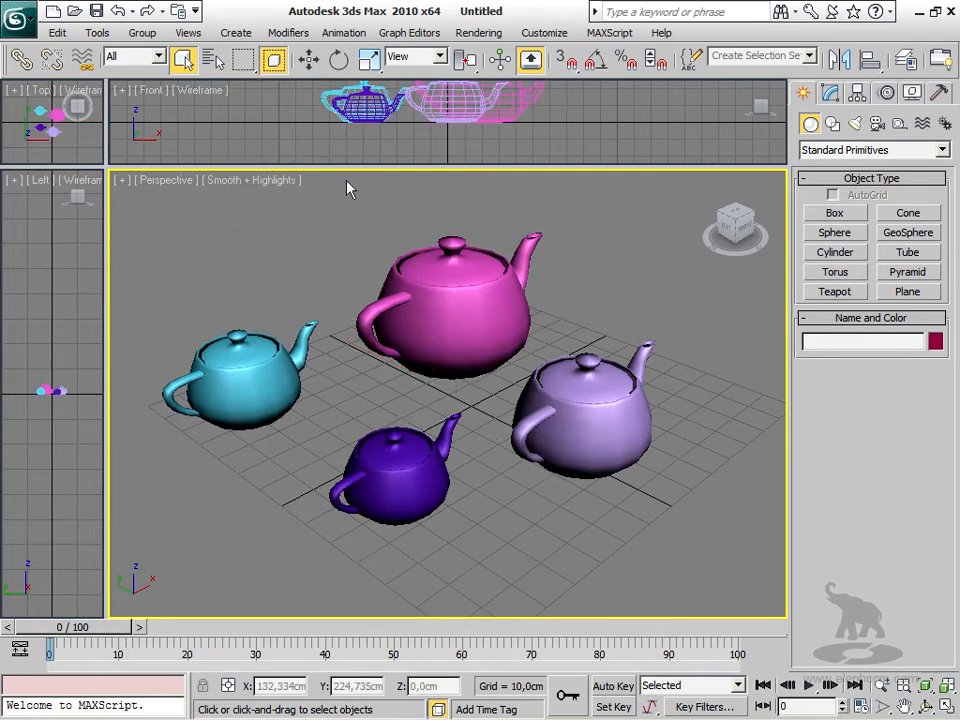
drag(316, 193, 617, 435)
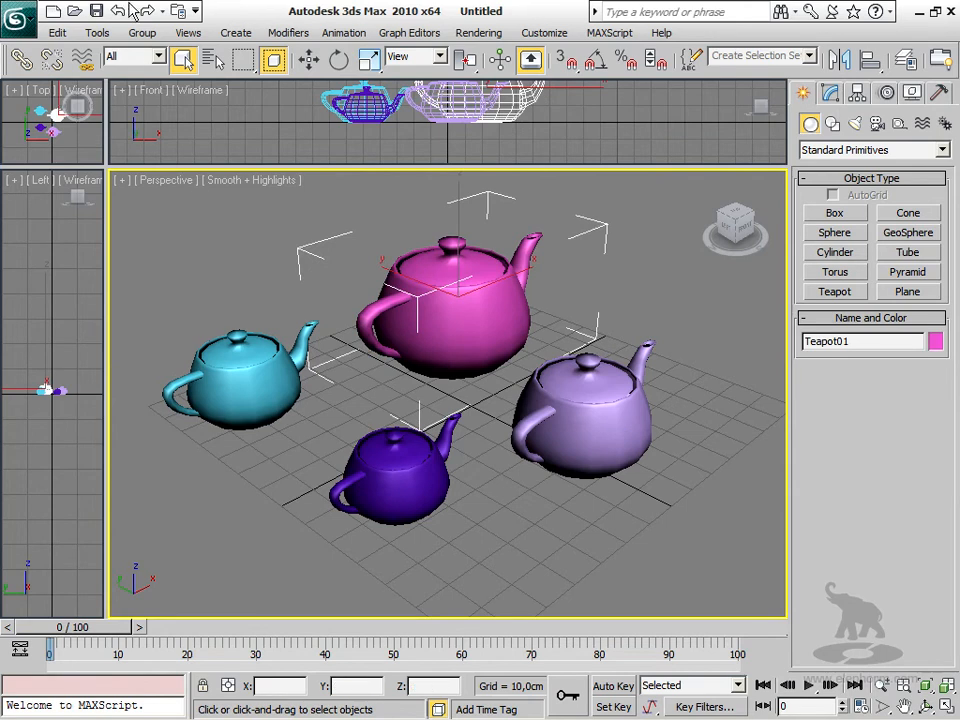
Switch to Crossing mode with the Circular region shape and select teapots with several circles, ending with the pink teapot.
click(270, 65)
click(248, 65)
drag(248, 67, 250, 118)
drag(296, 374, 335, 325)
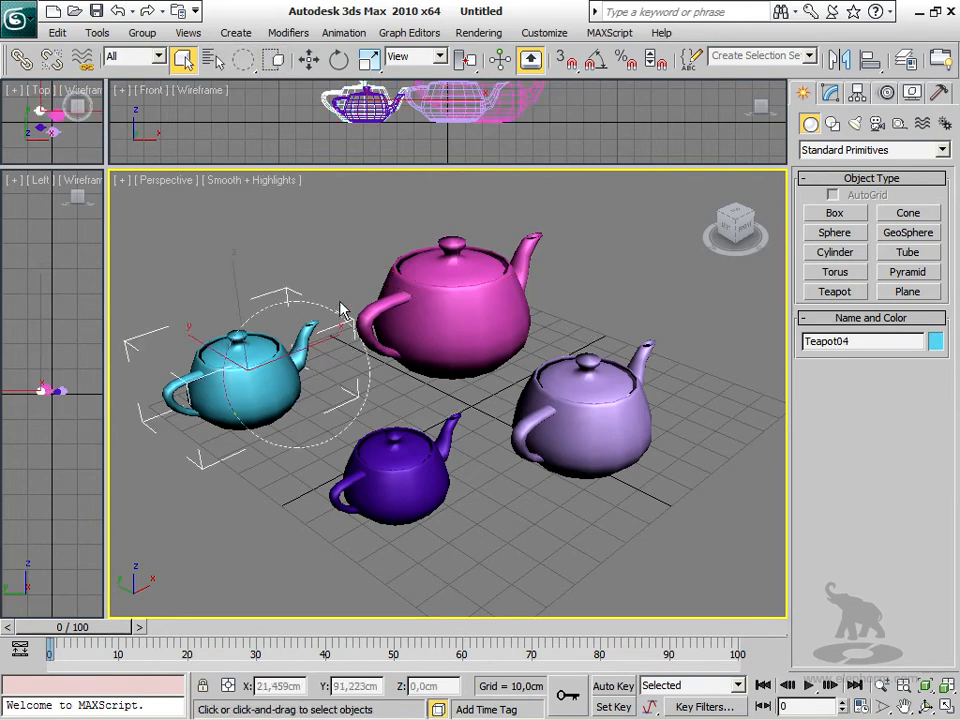
ctrl+click(391, 355)
drag(440, 380, 493, 301)
drag(590, 485, 617, 389)
click(412, 291)
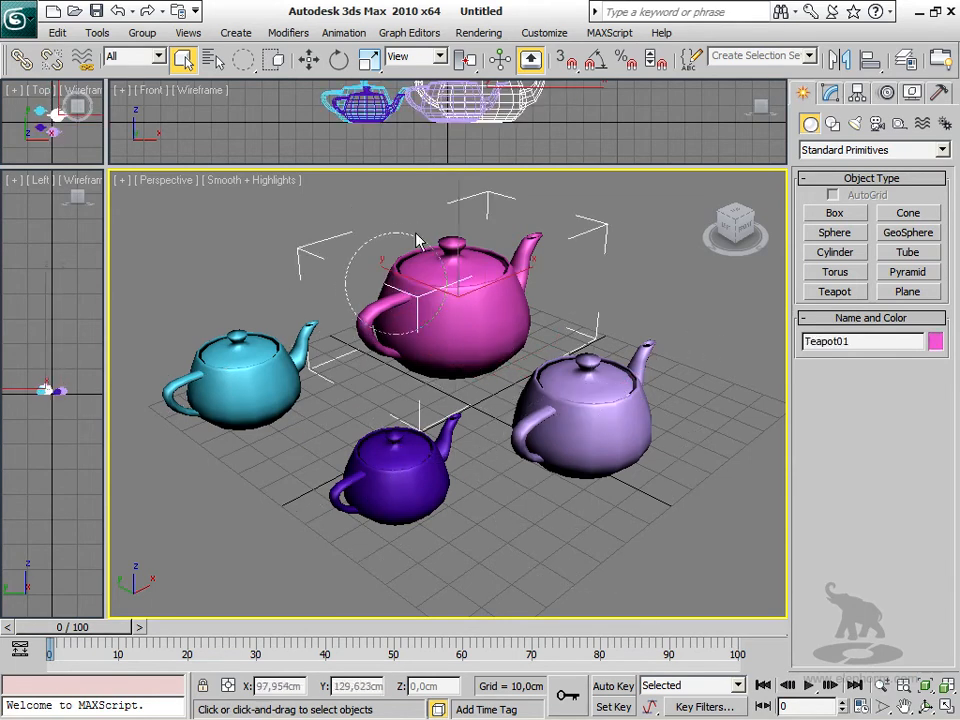
Set the region shape to Fence and outline polygons across the teapots, ending with the pink and purple ones selected.
mouse_move(245, 75)
mouse_down()
mouse_move(249, 178)
mouse_move(247, 160)
mouse_up()
mouse_move(201, 243)
mouse_down()
mouse_move(311, 214)
mouse_move(360, 214)
mouse_up()
mouse_move(429, 368)
mouse_down()
mouse_move(339, 508)
mouse_move(161, 502)
mouse_move(156, 322)
mouse_move(193, 243)
mouse_move(204, 250)
mouse_up()
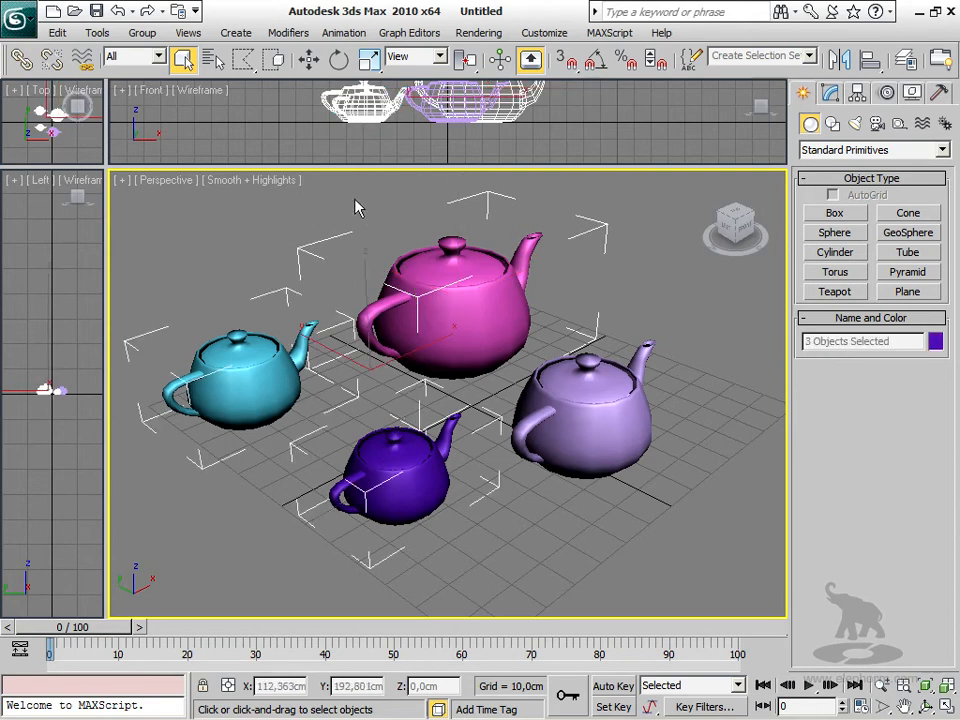
mouse_move(551, 352)
mouse_down()
mouse_move(420, 480)
mouse_move(321, 268)
mouse_move(454, 197)
mouse_up()
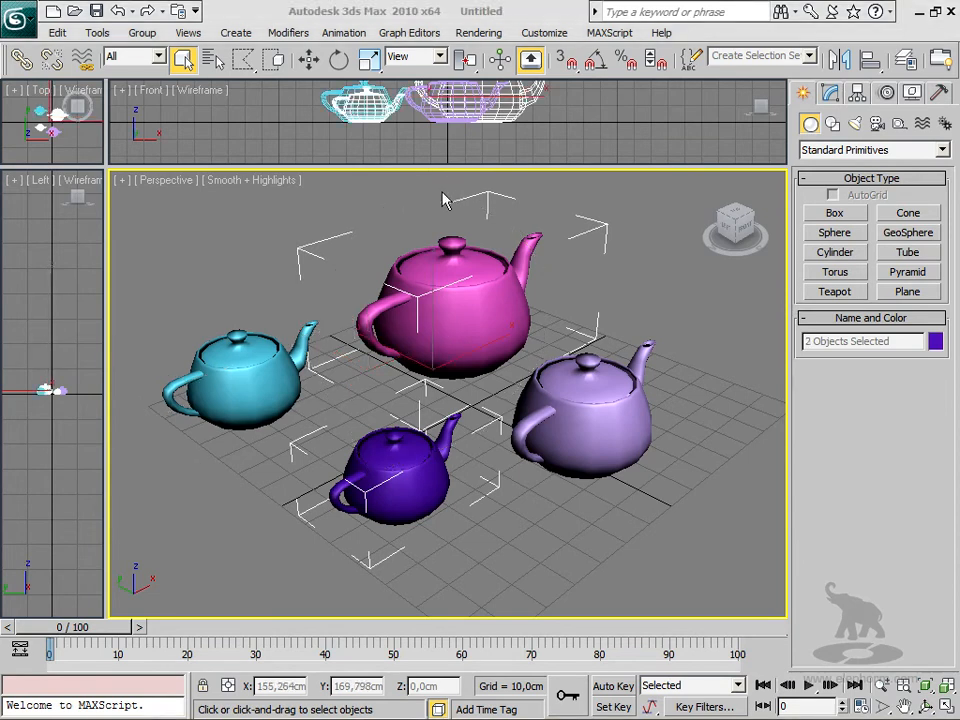
Set the region shape to Lasso and draw freehand selection outlines around the teapots.
click(242, 60)
drag(239, 60, 242, 184)
mouse_move(181, 241)
mouse_down()
mouse_move(373, 199)
mouse_move(606, 266)
mouse_move(662, 477)
mouse_move(364, 561)
mouse_move(257, 240)
mouse_move(146, 285)
mouse_move(172, 272)
mouse_move(349, 412)
mouse_move(167, 450)
mouse_move(163, 330)
mouse_up()
mouse_move(230, 214)
mouse_down()
mouse_move(279, 548)
mouse_move(253, 219)
mouse_up()
Return to the Fence region shape and select the pink, lavender and purple teapots with a closed polygon.
mouse_move(242, 60)
mouse_down()
mouse_move(261, 141)
mouse_move(250, 148)
mouse_up()
click(410, 208)
click(455, 499)
click(309, 433)
click(408, 201)
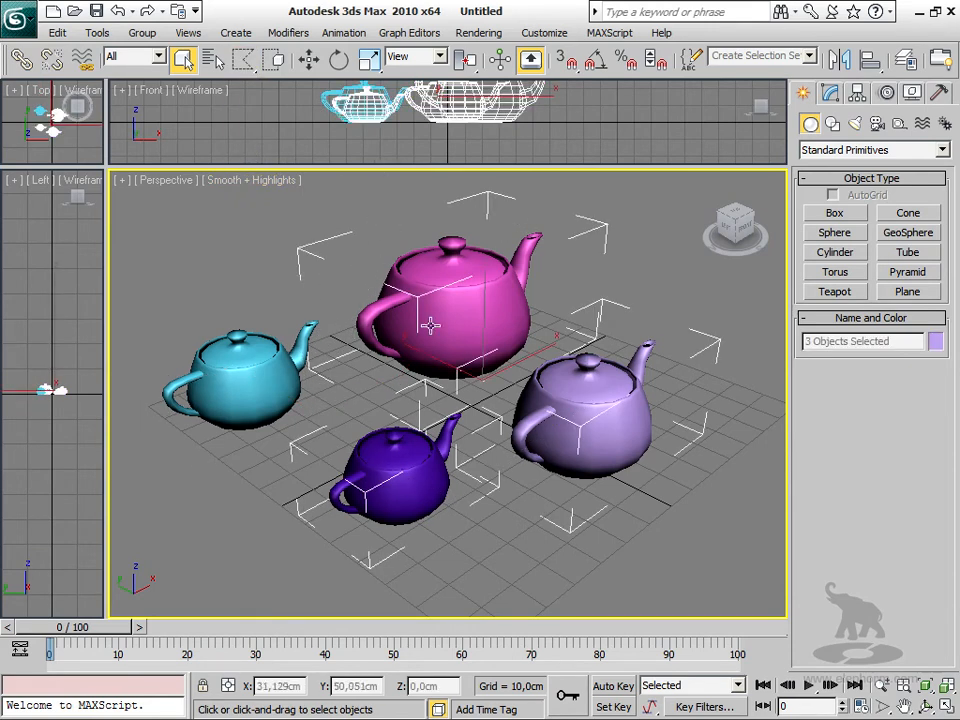
Select all four teapots with the Paint region shape, and set the region shape back to Rectangular.
drag(242, 62, 248, 216)
mouse_move(172, 262)
mouse_down()
mouse_move(229, 366)
mouse_move(296, 313)
mouse_move(405, 290)
mouse_move(626, 330)
mouse_move(544, 561)
mouse_move(422, 480)
mouse_move(508, 265)
mouse_move(384, 433)
mouse_up()
drag(246, 60, 449, 309)
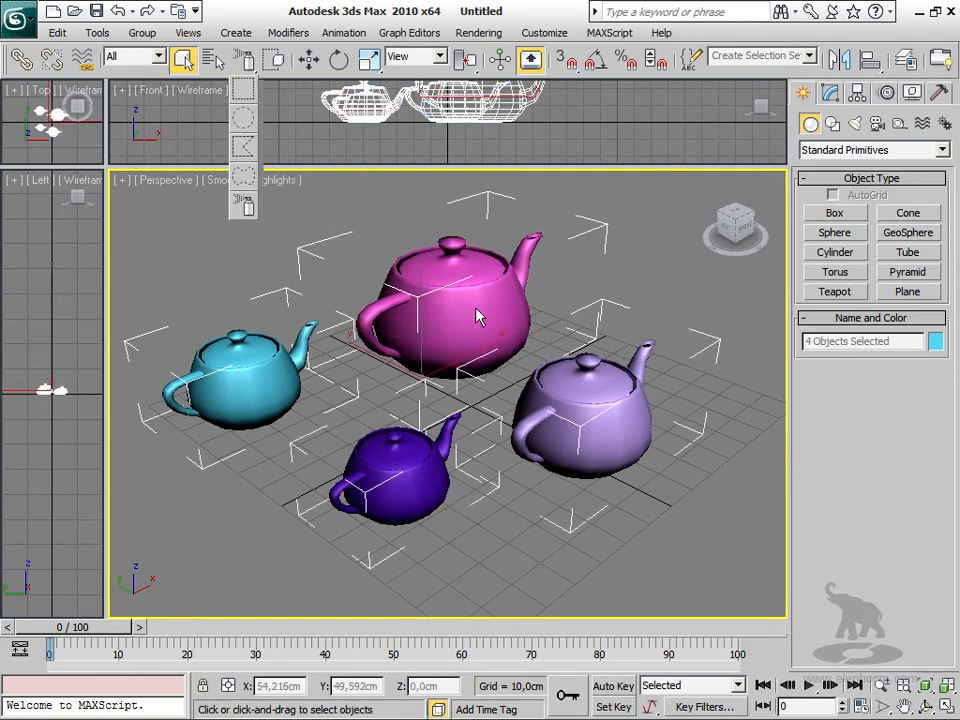
drag(229, 297, 238, 90)
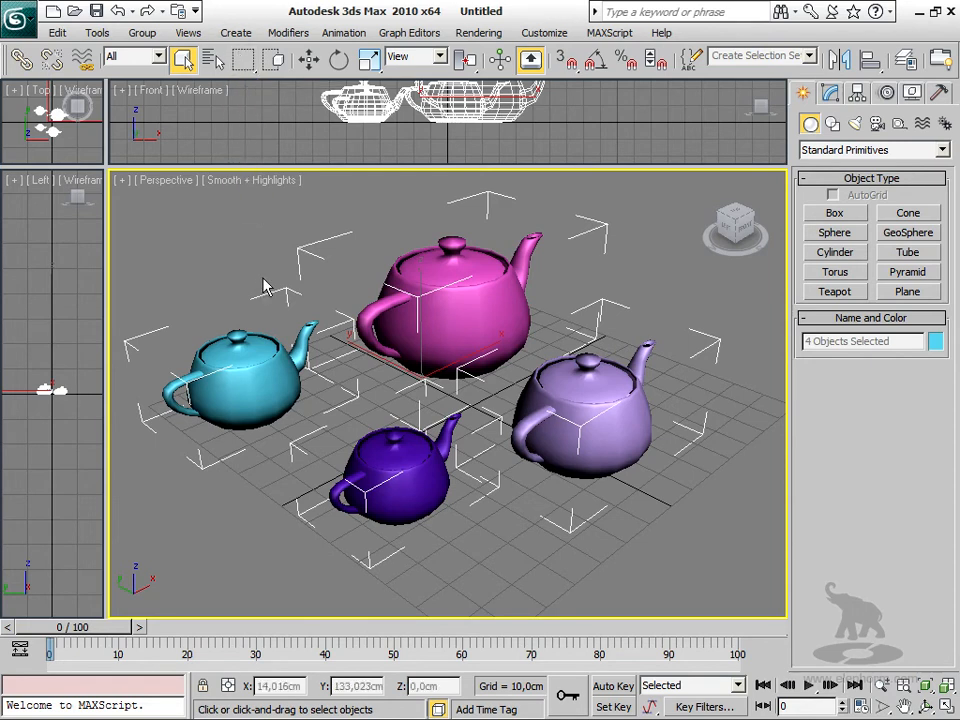
Clear the selection and select Teapot01 and Teapot02 by name from the scene object list.
key(q)
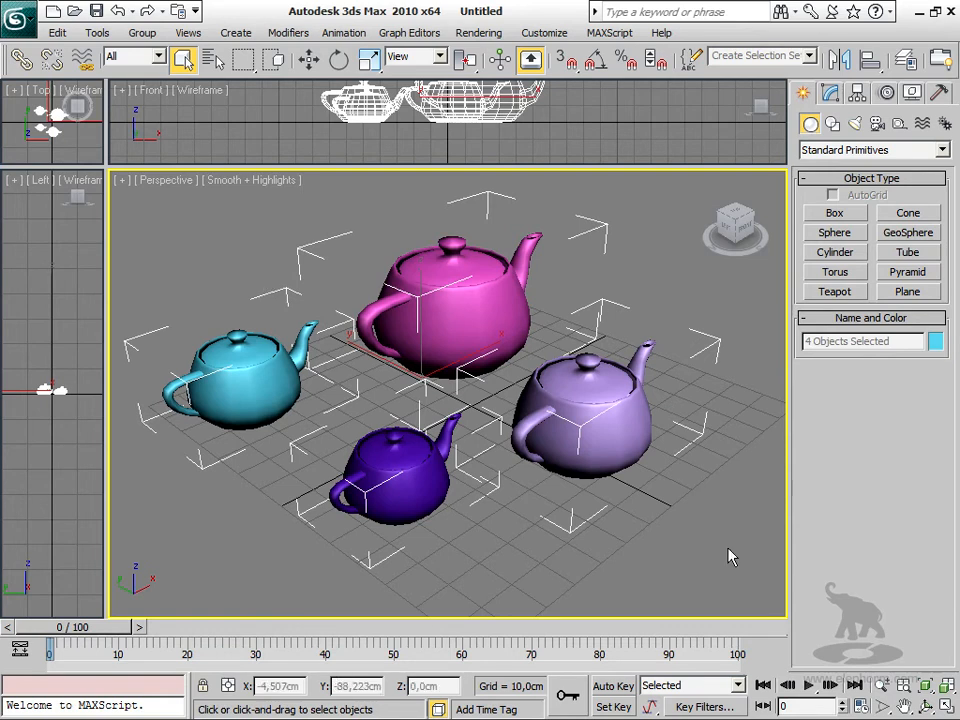
middle_drag(392, 435, 387, 410)
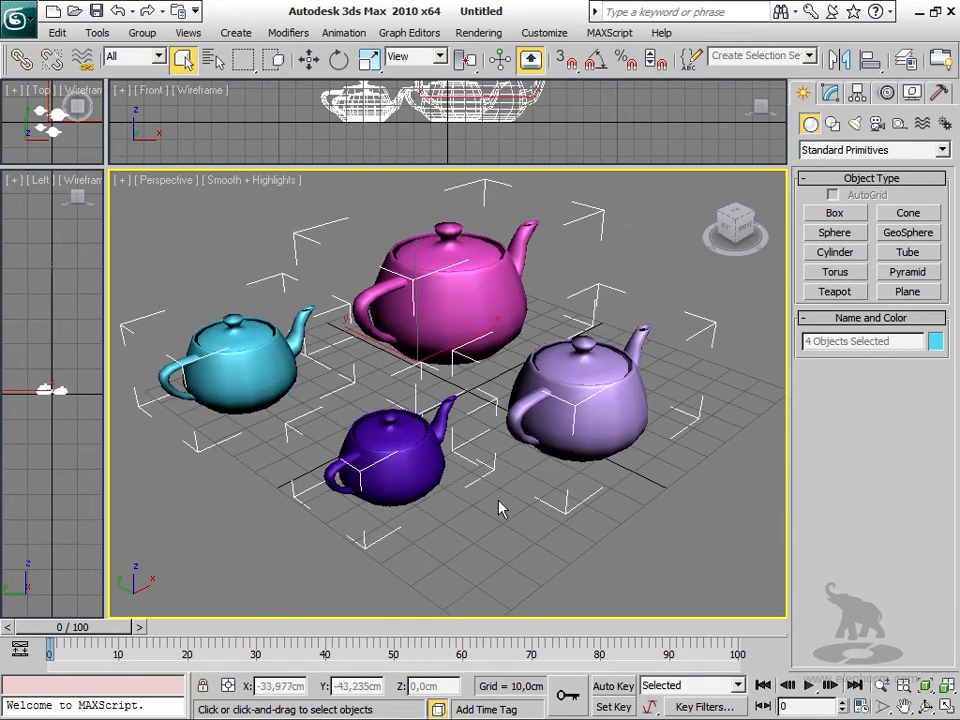
click(679, 537)
scroll(604, 498, down, 6)
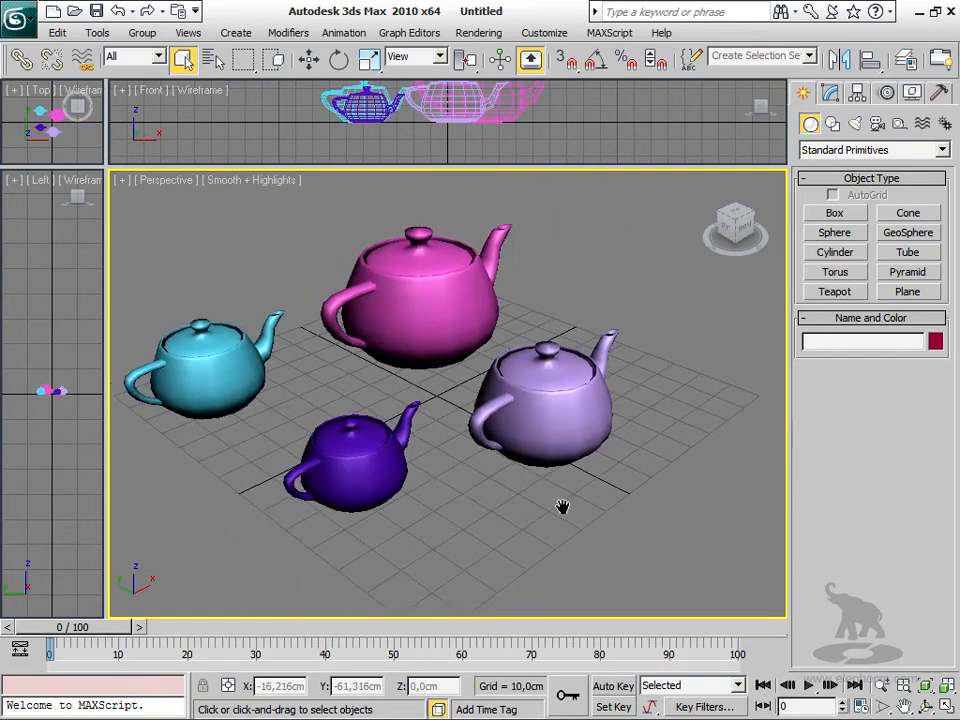
middle_drag(587, 508, 532, 493)
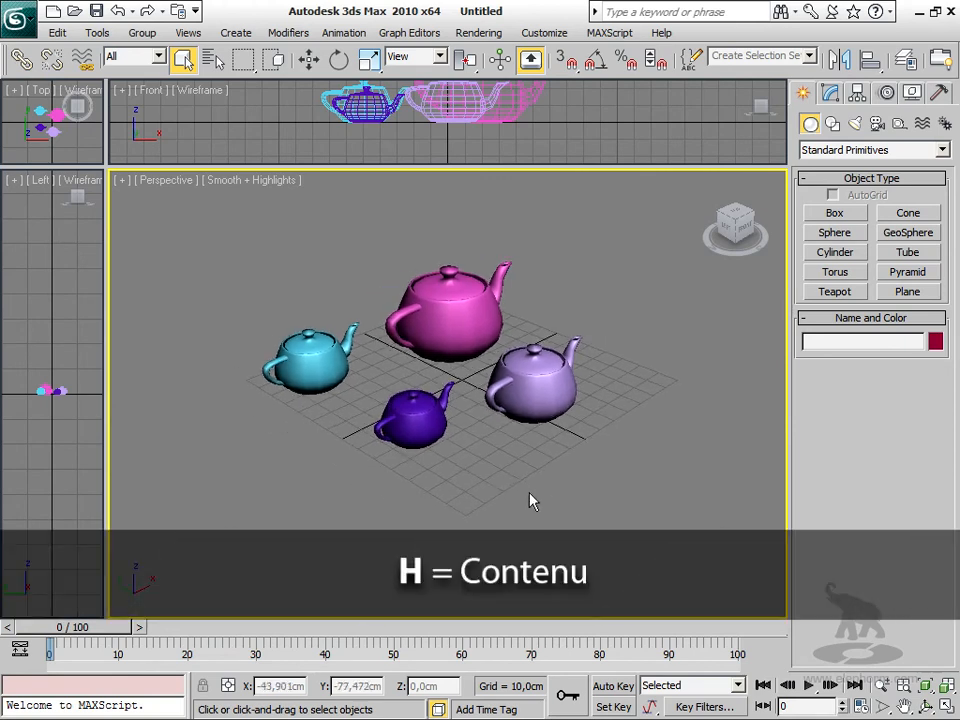
key(h)
drag(436, 202, 438, 217)
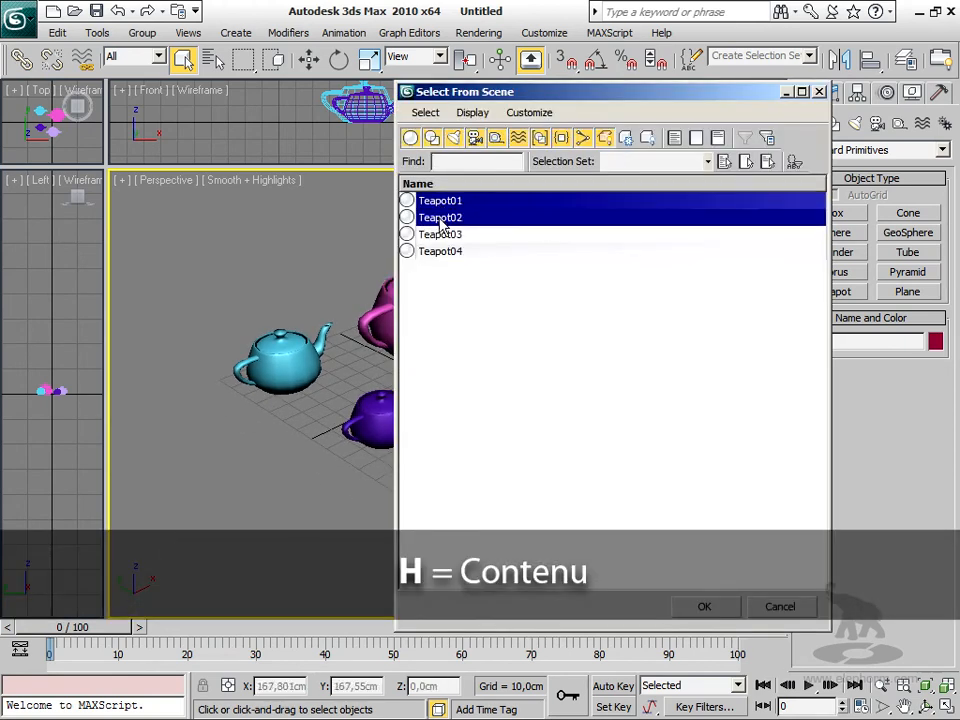
click(704, 606)
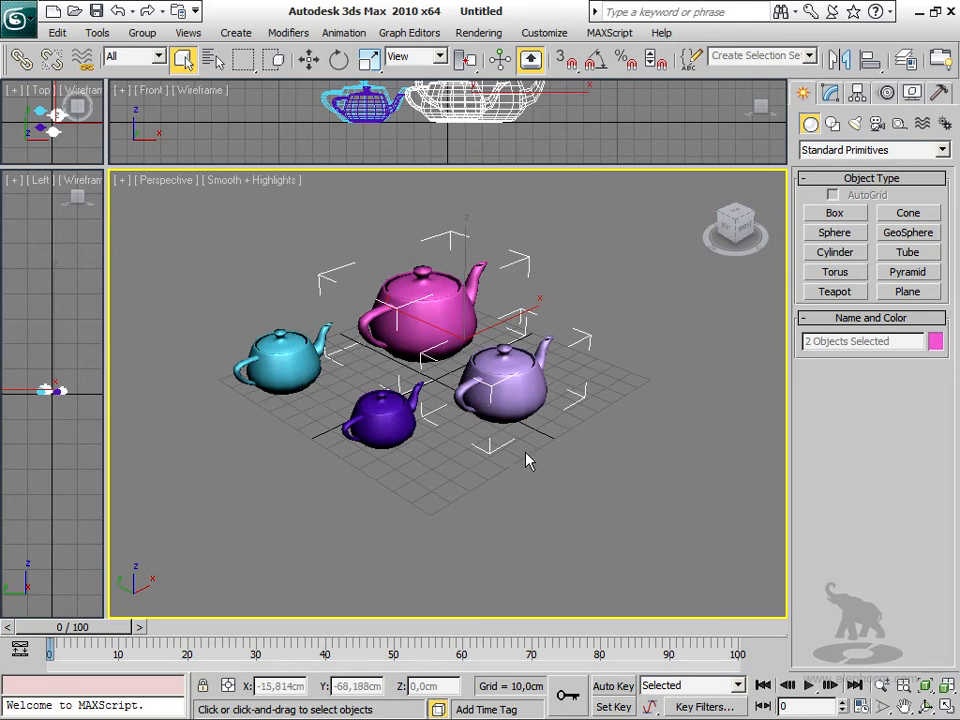
Deselect the two teapots, draw one more rectangular region across the whole group, and clear the selection.
click(544, 480)
mouse_move(544, 480)
middle_down()
mouse_move(527, 471)
mouse_move(538, 463)
middle_up()
drag(560, 490, 215, 250)
click(591, 499)
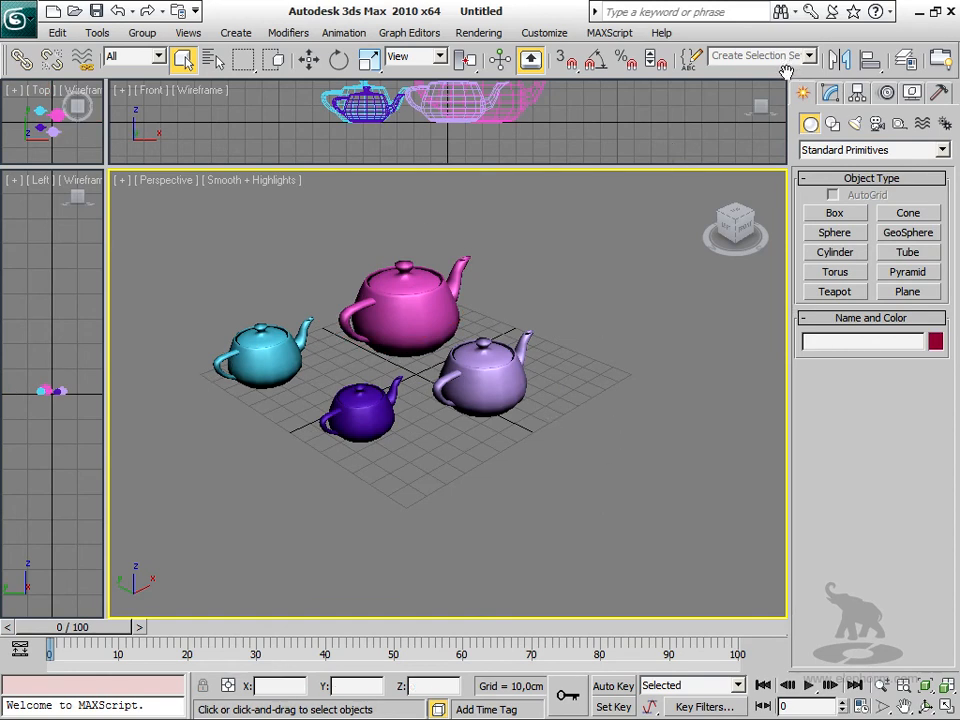
Create a box about 45 cm long, 34 cm wide and 61 cm high beside the teapots in the Perspective view.
drag(746, 66, 552, 85)
drag(682, 69, 619, 458)
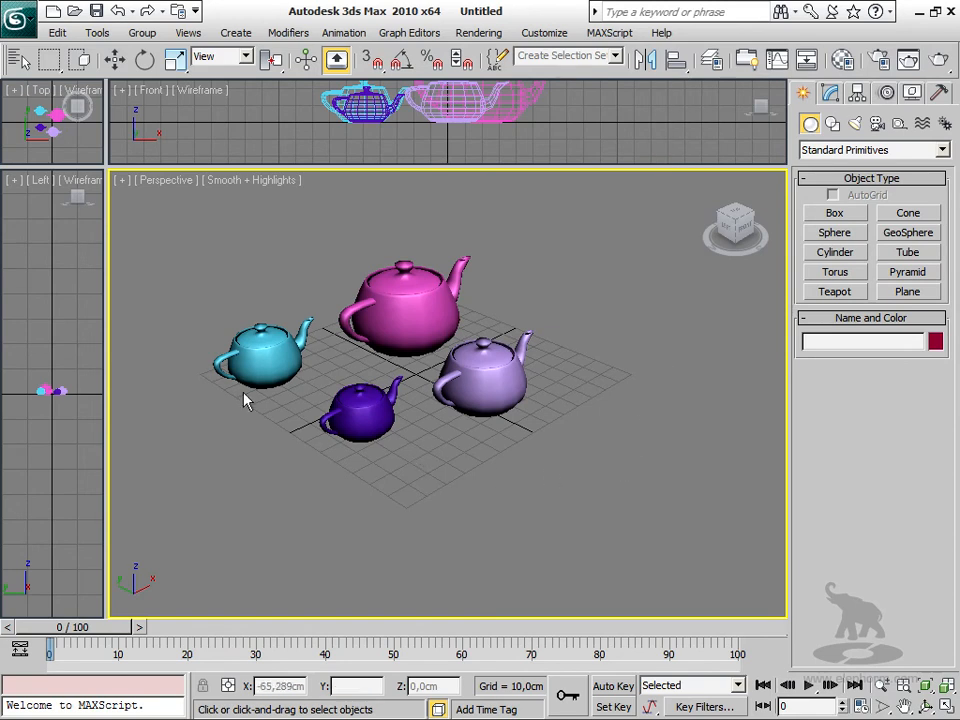
middle_drag(360, 405, 388, 413)
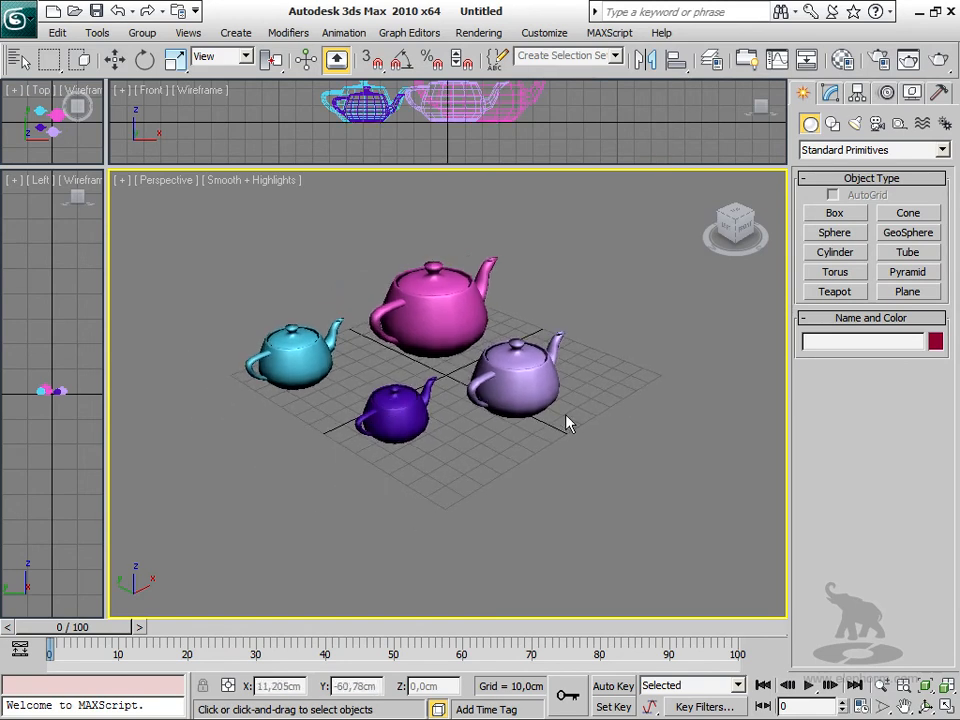
middle_drag(568, 422, 450, 433)
click(830, 214)
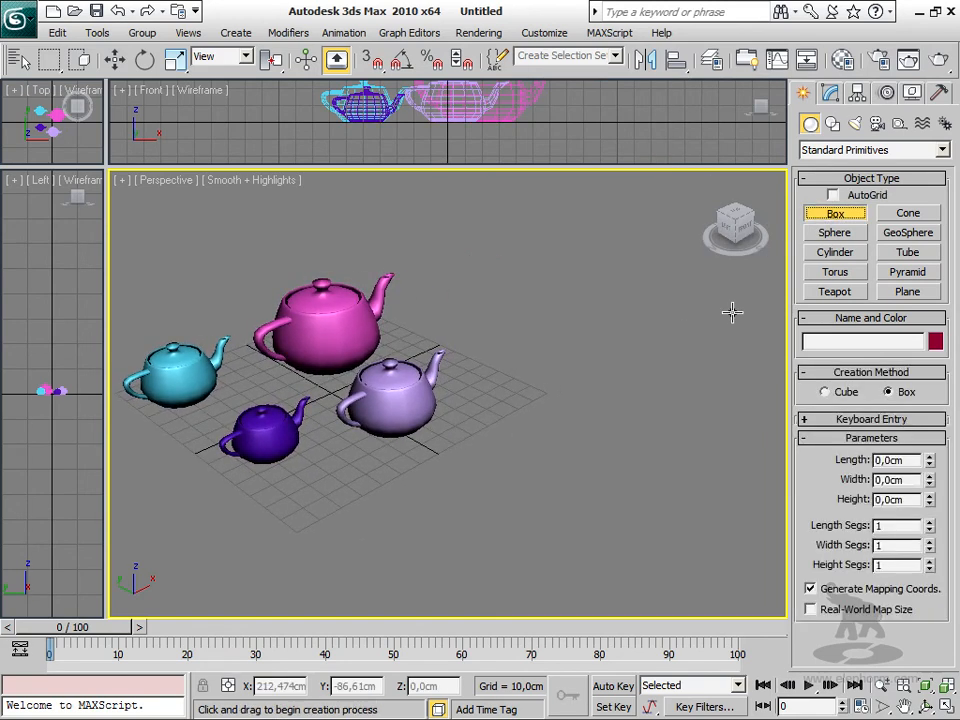
drag(508, 369, 623, 377)
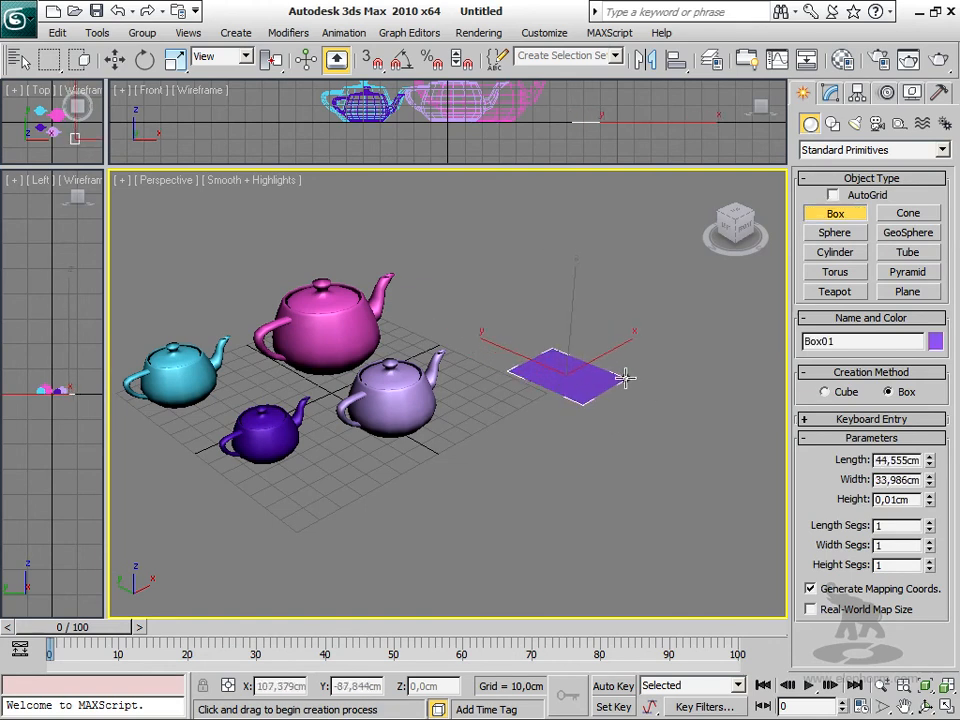
click(599, 254)
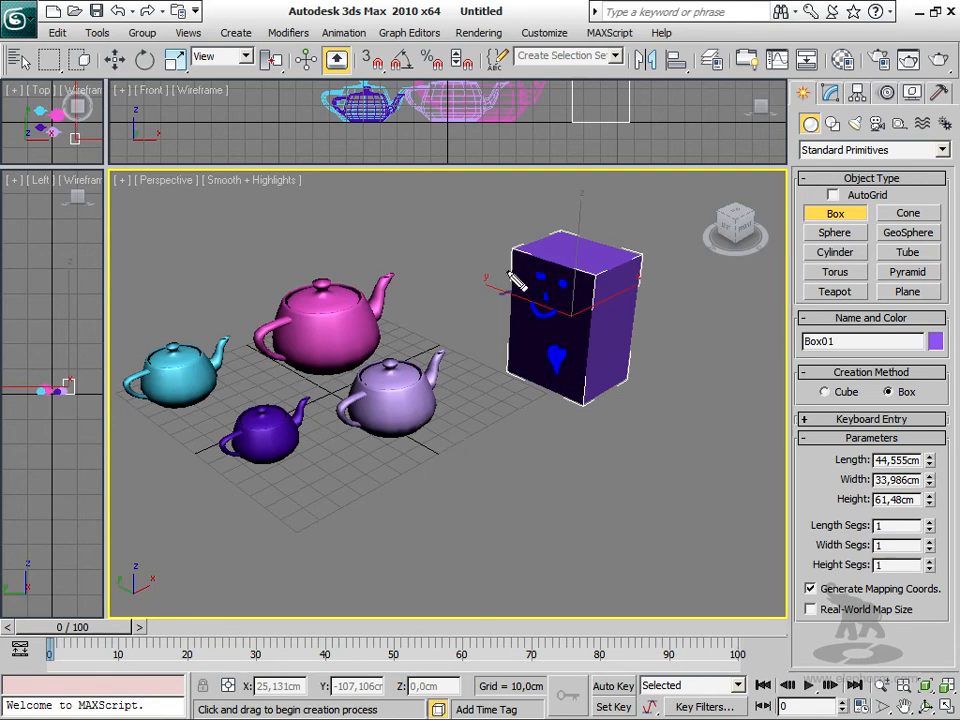
drag(481, 216, 495, 254)
mouse_move(438, 293)
mouse_down()
mouse_move(401, 300)
mouse_move(411, 316)
mouse_up()
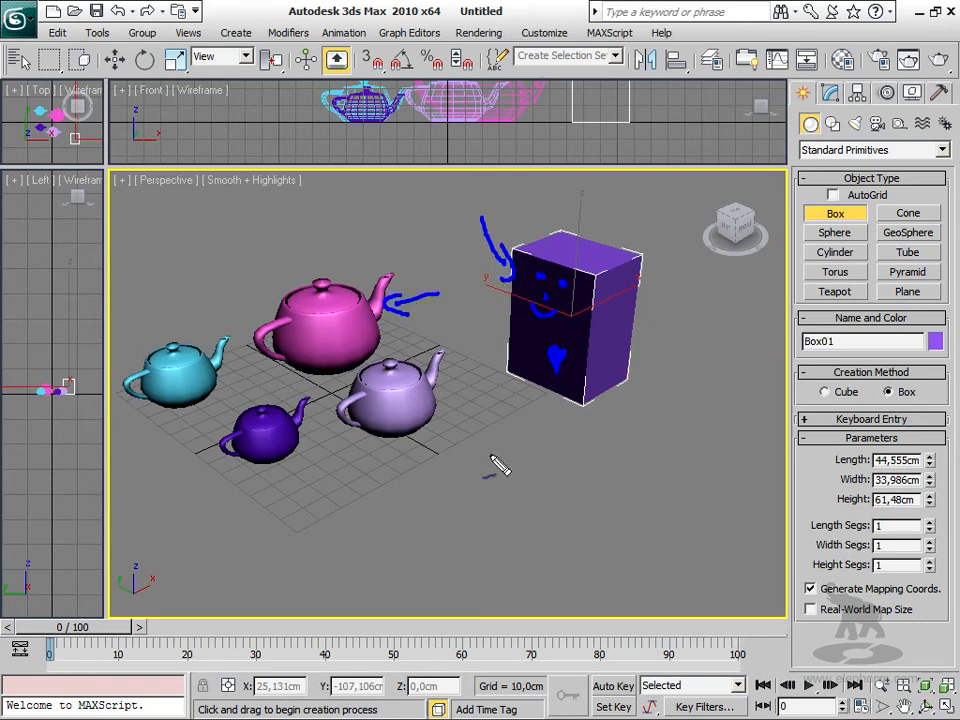
mouse_move(474, 425)
mouse_down()
mouse_move(499, 435)
mouse_move(473, 503)
mouse_up()
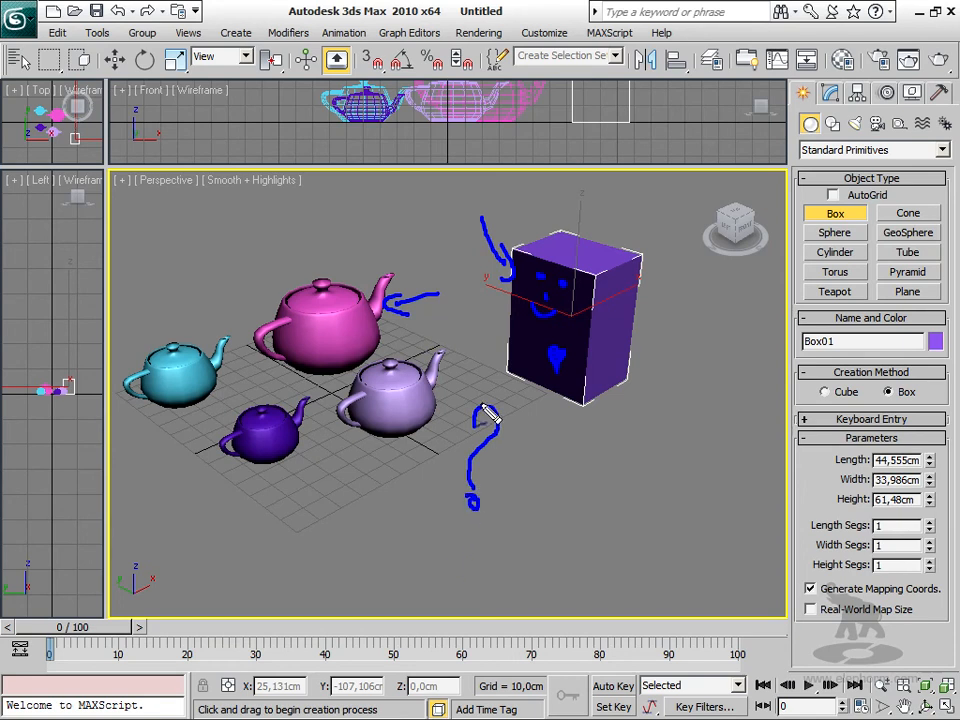
drag(611, 465, 619, 462)
mouse_move(603, 439)
mouse_down()
mouse_move(571, 480)
mouse_move(633, 507)
mouse_move(605, 435)
mouse_move(636, 376)
mouse_up()
mouse_move(623, 401)
mouse_down()
mouse_move(638, 371)
mouse_move(650, 391)
mouse_up()
mouse_move(616, 531)
mouse_down()
mouse_move(616, 560)
mouse_move(622, 546)
mouse_up()
mouse_move(591, 506)
mouse_down()
mouse_move(622, 509)
mouse_move(605, 507)
mouse_up()
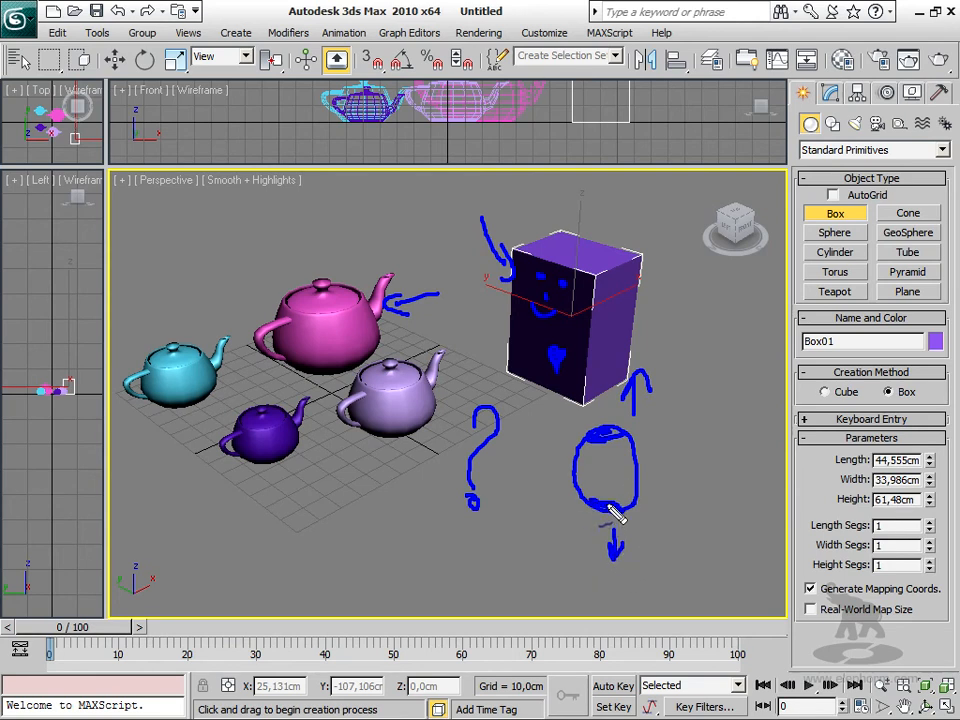
mouse_move(576, 457)
mouse_down()
mouse_move(583, 481)
mouse_move(606, 455)
mouse_move(618, 472)
mouse_move(605, 482)
mouse_move(608, 473)
mouse_up()
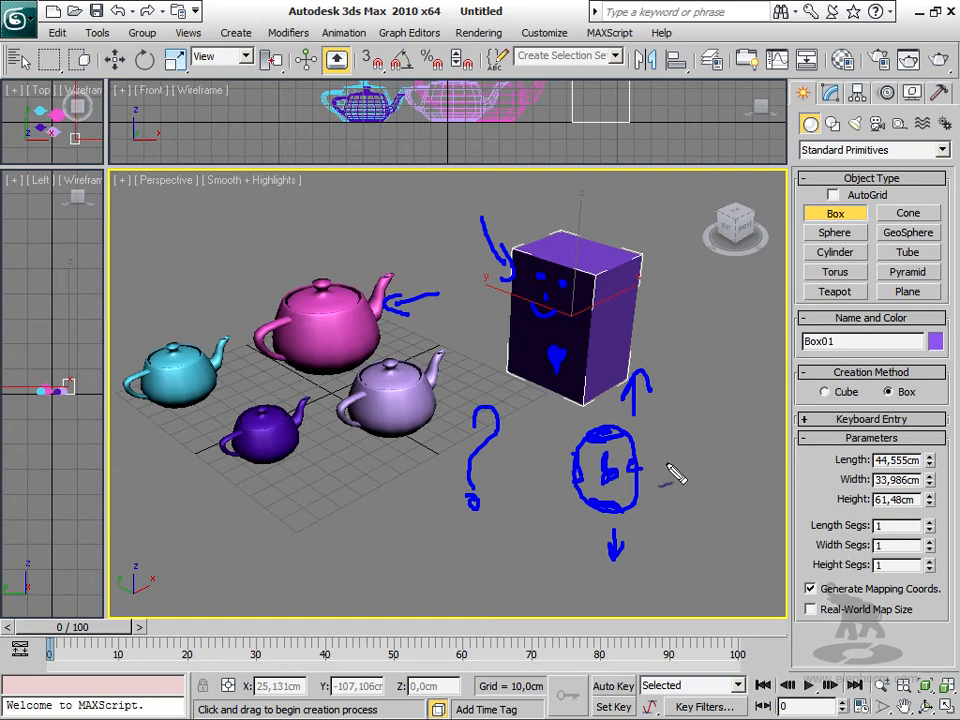
key(Escape)
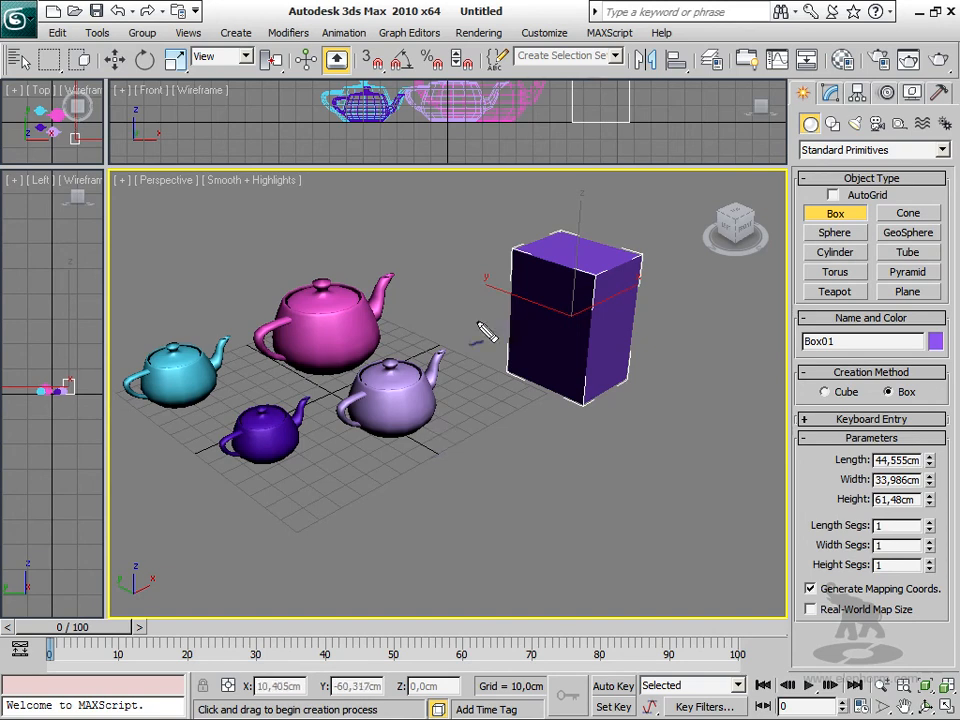
mouse_move(512, 360)
mouse_down()
mouse_move(626, 378)
mouse_move(548, 390)
mouse_move(524, 371)
mouse_move(572, 375)
mouse_up()
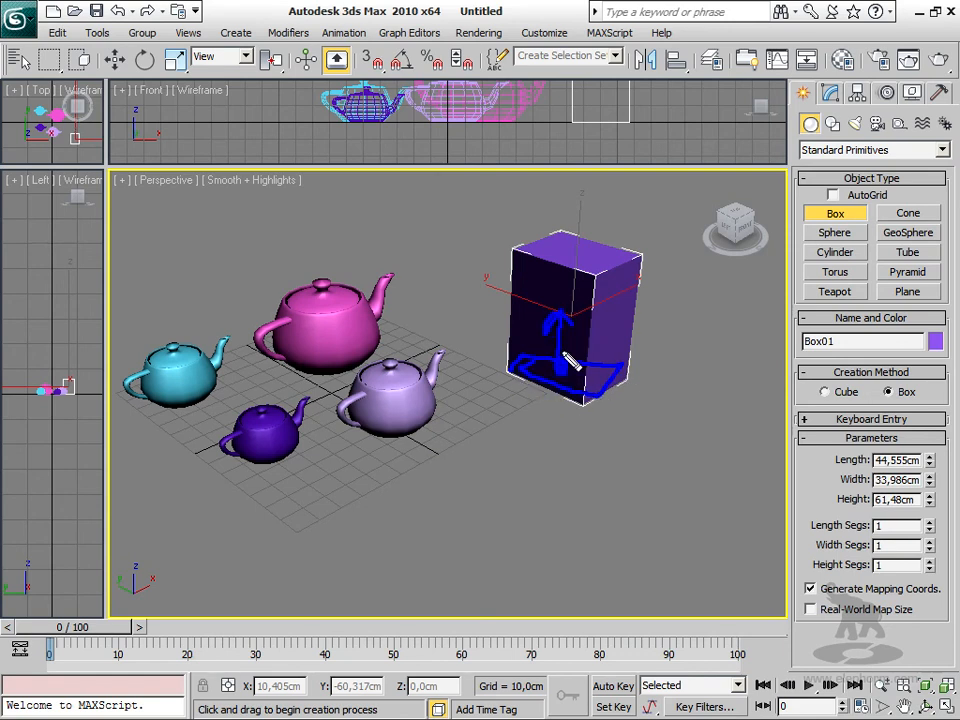
drag(394, 421, 404, 417)
mouse_move(240, 292)
mouse_down()
mouse_move(318, 346)
mouse_move(412, 294)
mouse_move(343, 257)
mouse_move(257, 279)
mouse_move(243, 385)
mouse_move(306, 386)
mouse_move(383, 357)
mouse_up()
drag(424, 289, 417, 355)
drag(335, 254, 335, 274)
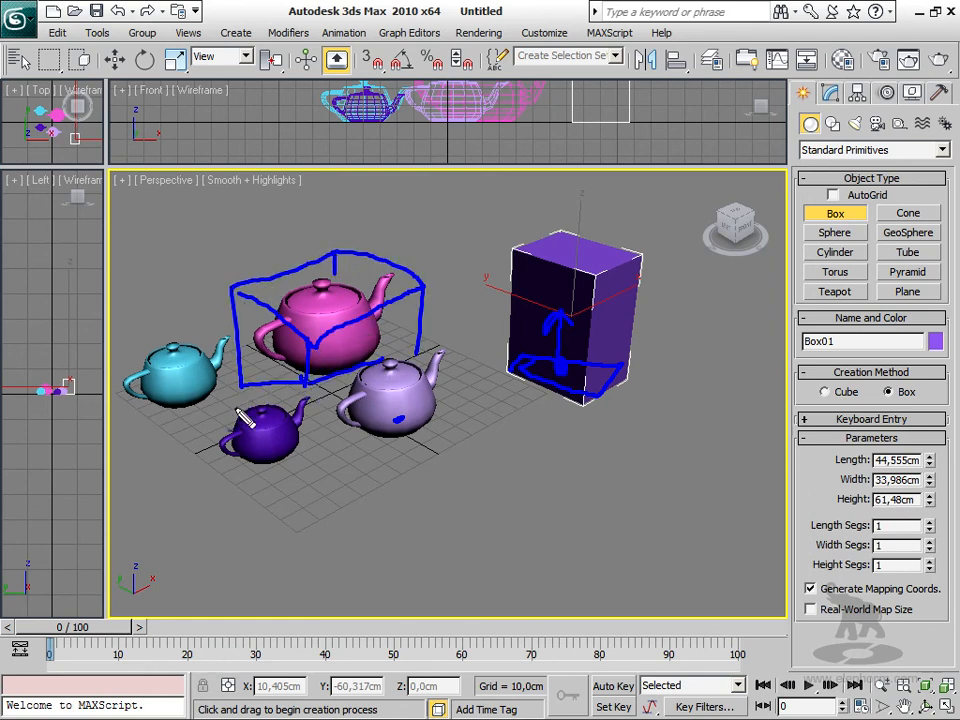
drag(317, 320, 321, 318)
drag(404, 655, 417, 652)
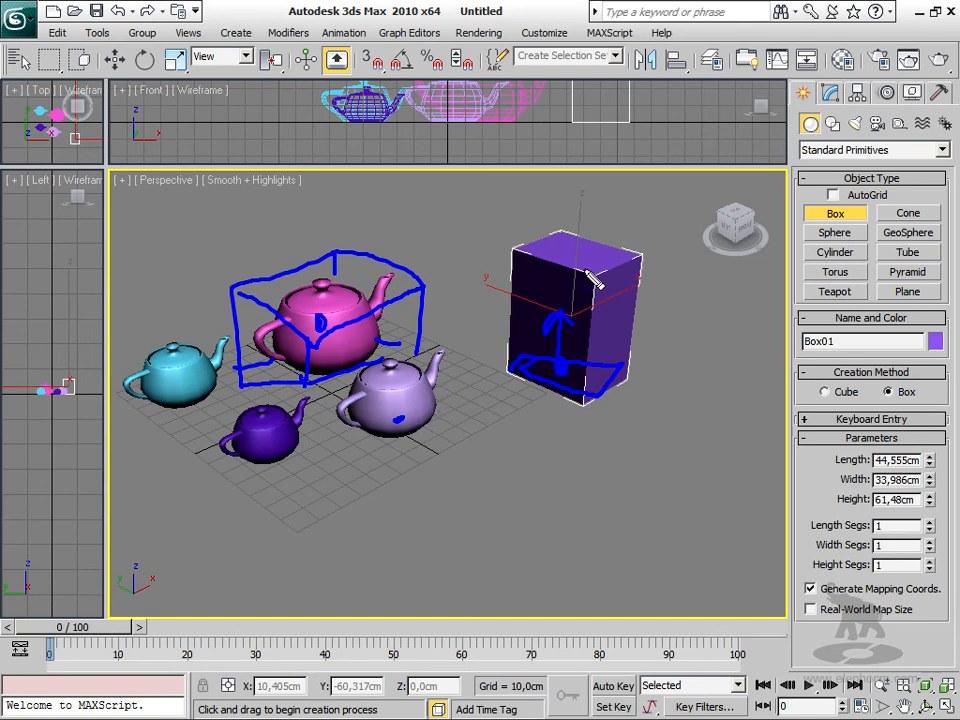
drag(202, 268, 236, 299)
mouse_move(168, 245)
mouse_down()
mouse_move(183, 255)
mouse_move(205, 240)
mouse_up()
click(180, 224)
click(213, 240)
mouse_move(235, 290)
mouse_down()
mouse_move(420, 224)
mouse_move(420, 205)
mouse_move(438, 202)
mouse_up()
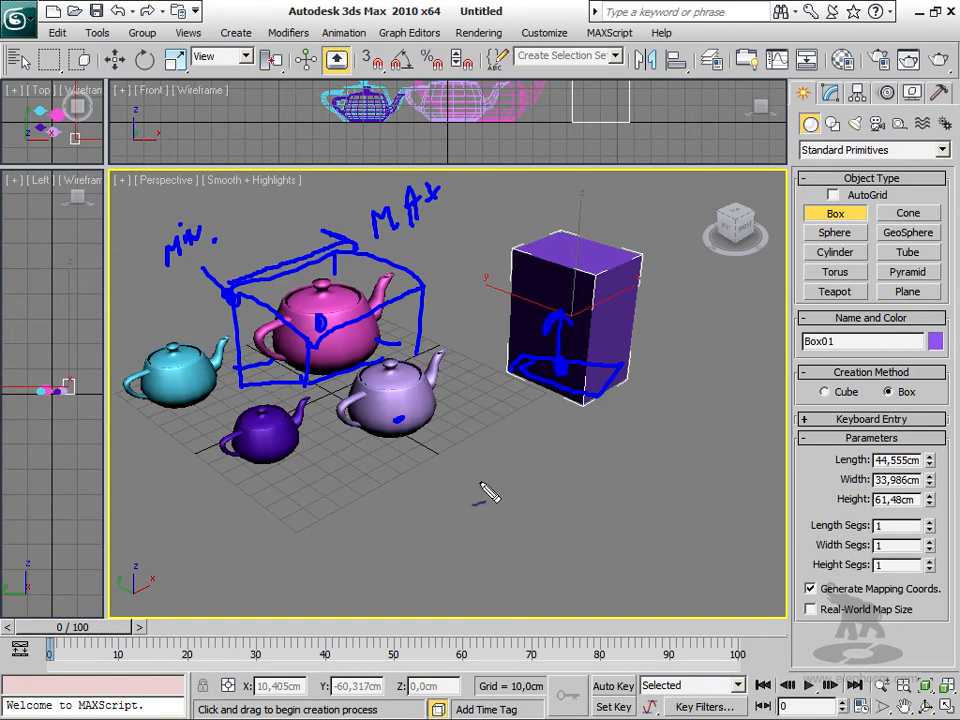
key(Escape)
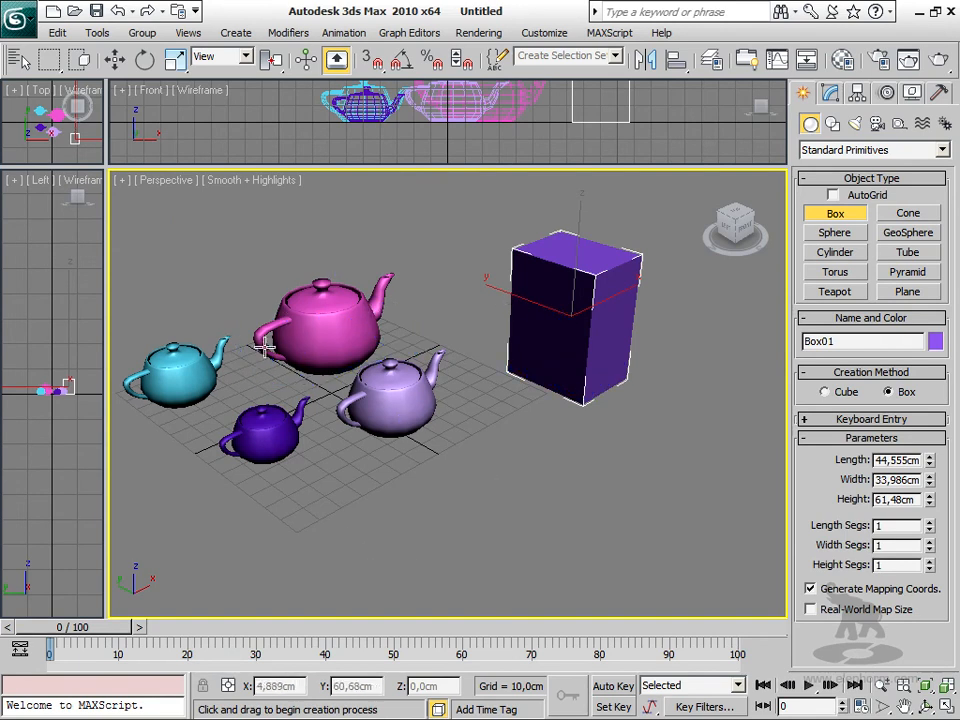